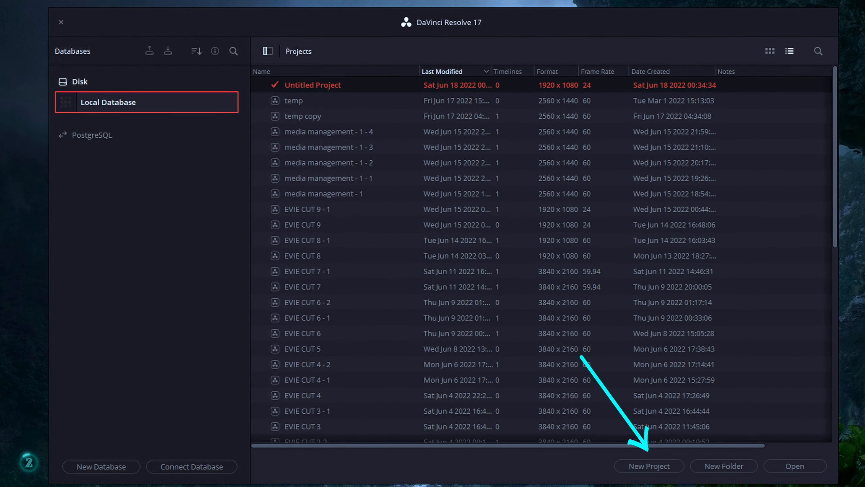
Create a new project named EViE CUT8
click(649, 466)
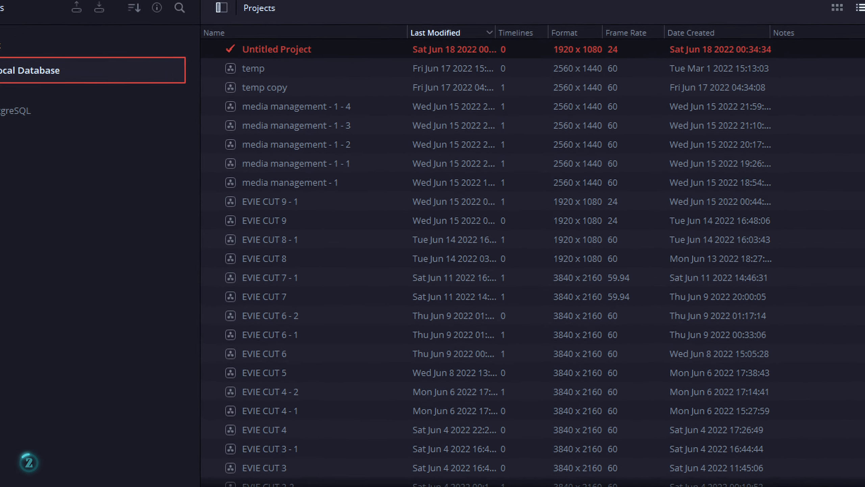
text(EViE CUT8)
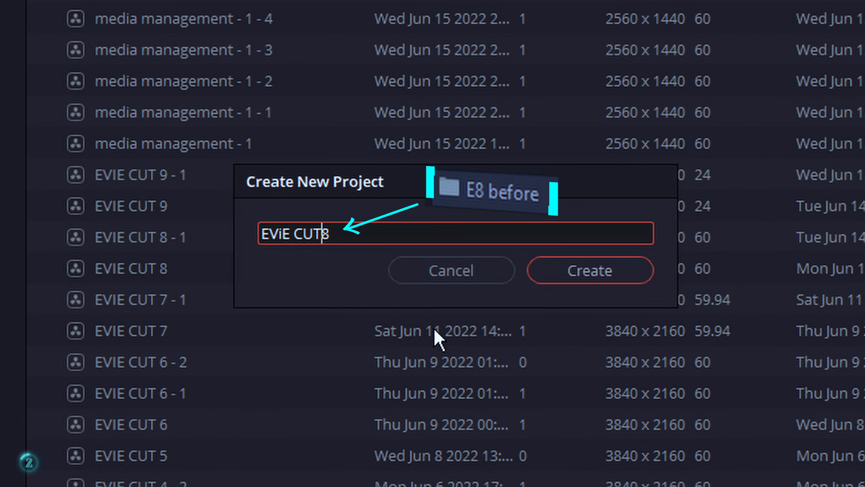
click(573, 273)
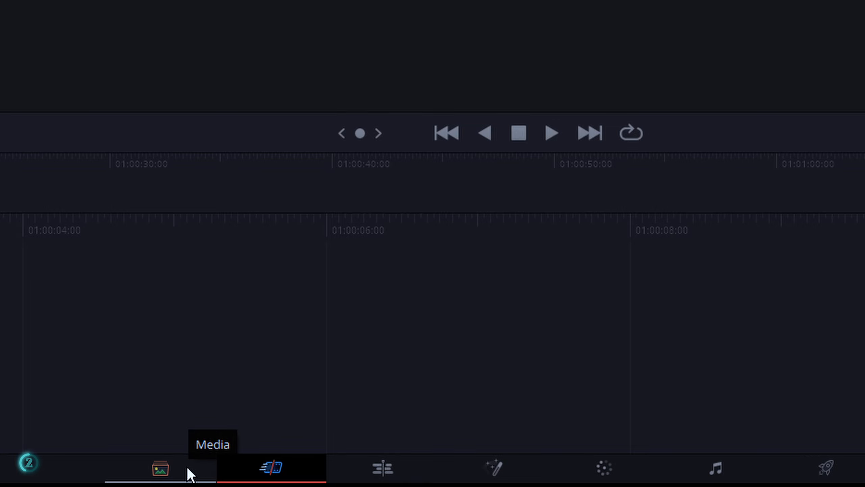
On the Media page, browse the 4K (V:) drive to CUTTING CLIPS, Evie - BEFORE cut, and show the E8 before folder's clips
click(190, 474)
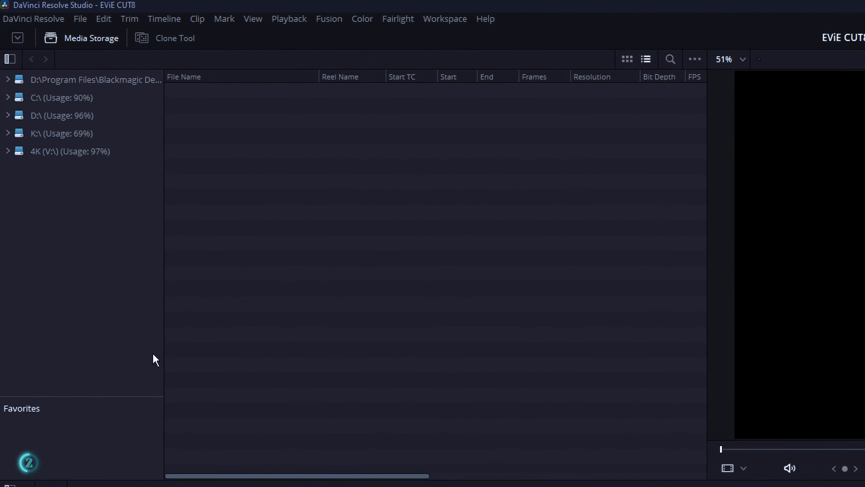
click(7, 152)
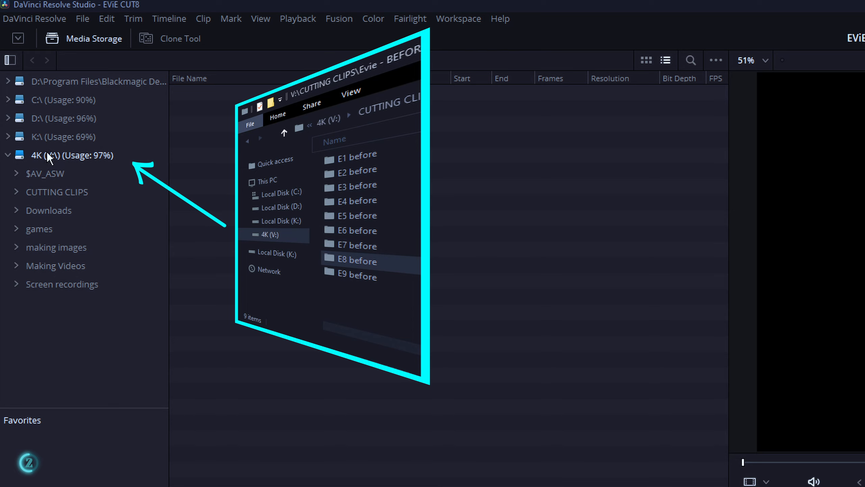
click(15, 192)
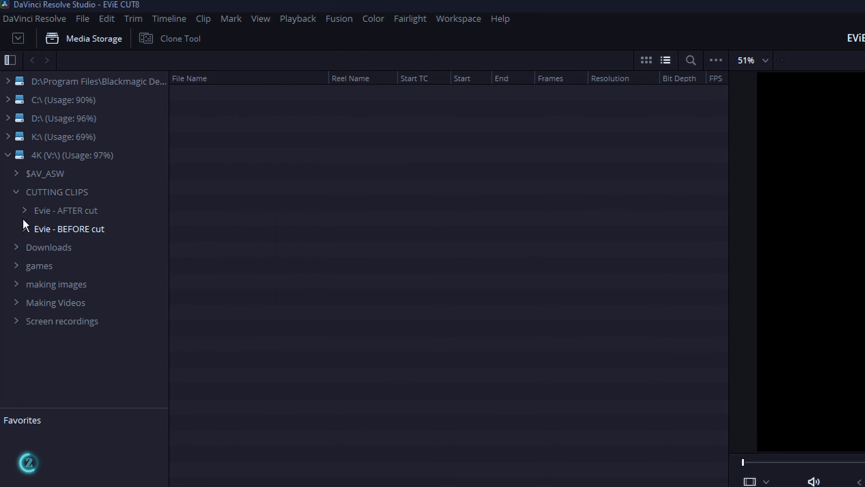
click(24, 227)
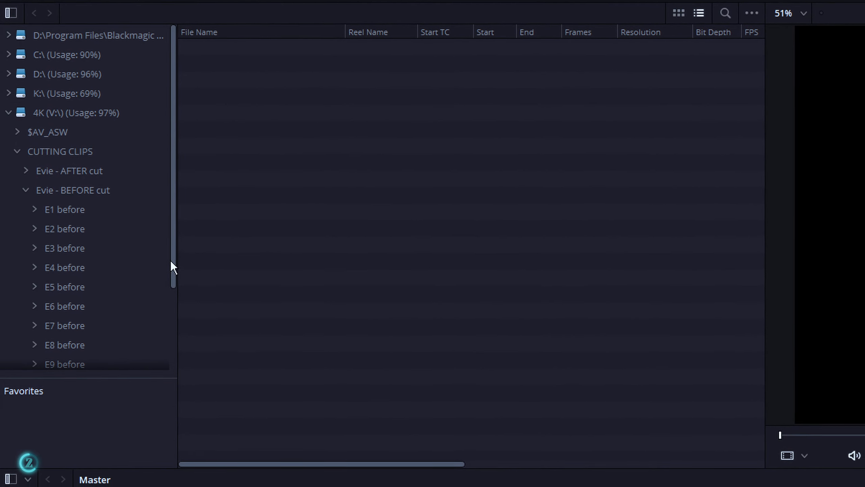
drag(168, 281, 168, 326)
click(66, 264)
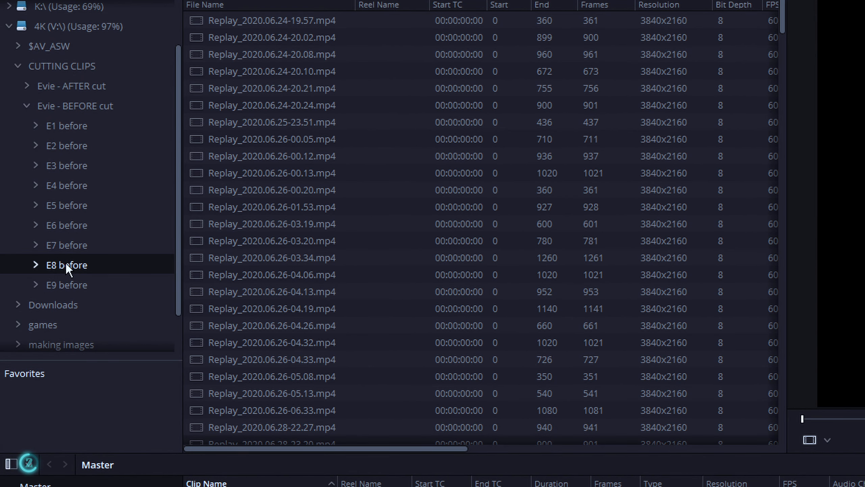
Add the E8 before folder into the media pool and change the project frame rate to match its clips
right_click(67, 265)
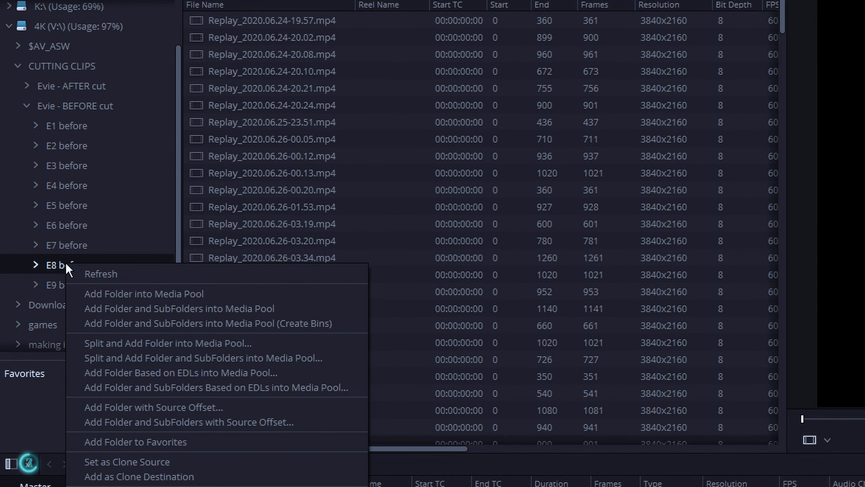
click(120, 298)
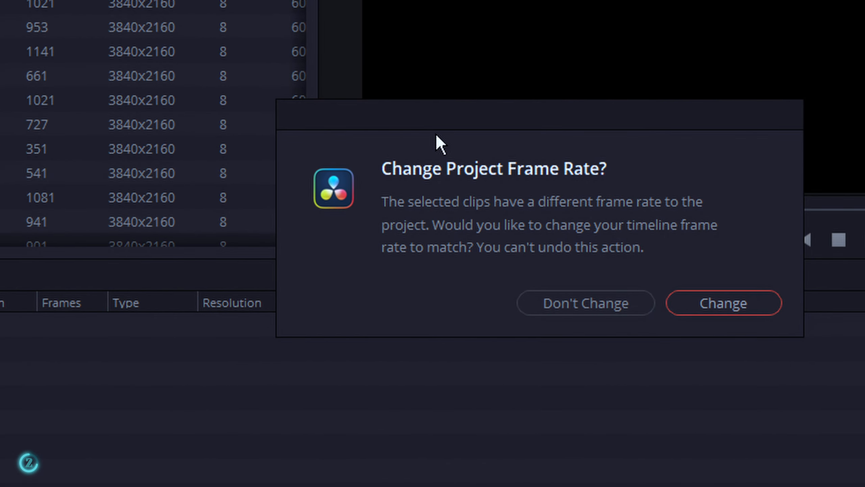
drag(438, 126, 341, 152)
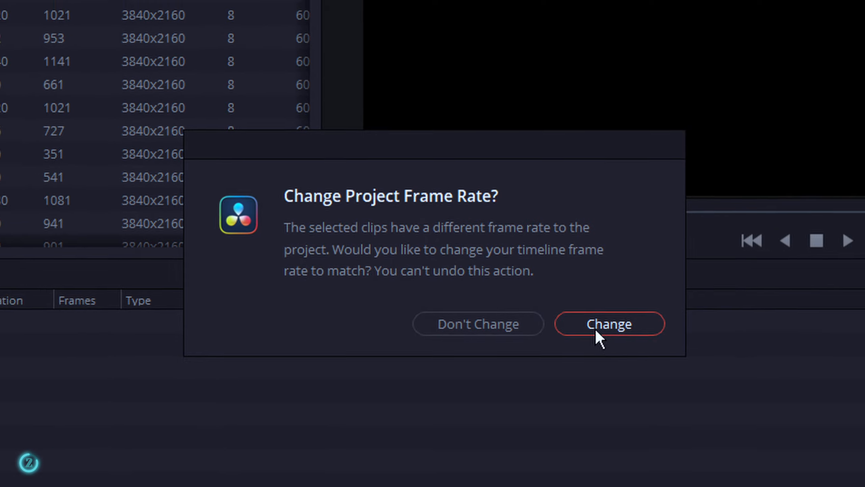
click(609, 328)
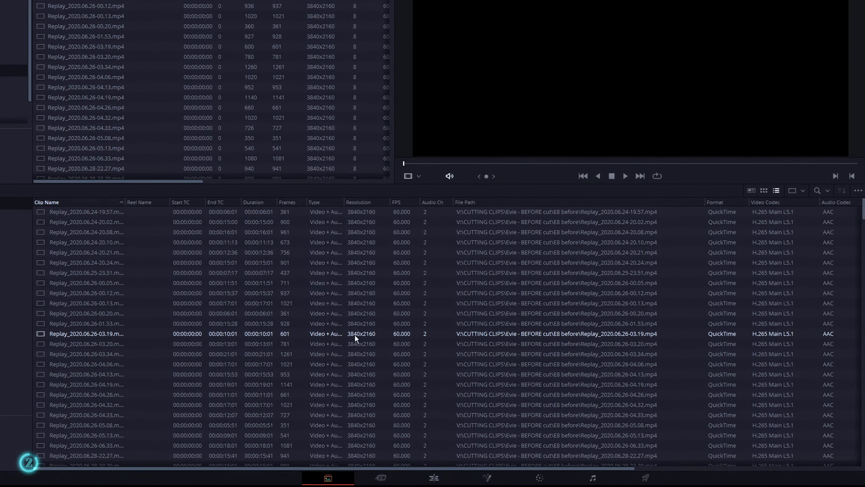
scroll(342, 356, down, 10)
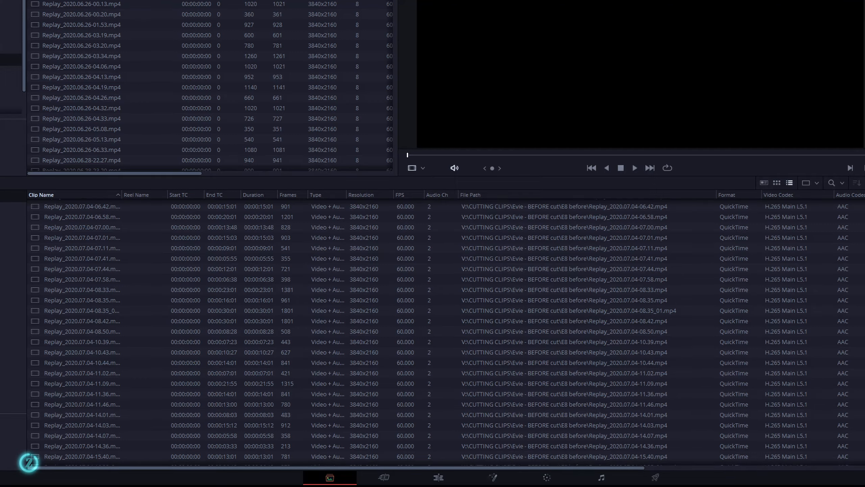
drag(841, 293, 761, 467)
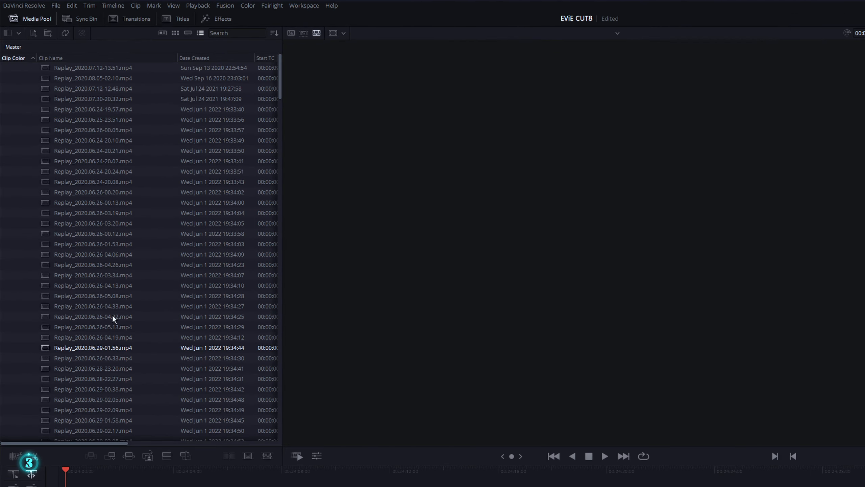
Select the clip Replay_2020.06.24-19.57.mp4 in the media pool and show its file information in the Inspector
scroll(139, 383, down, 10)
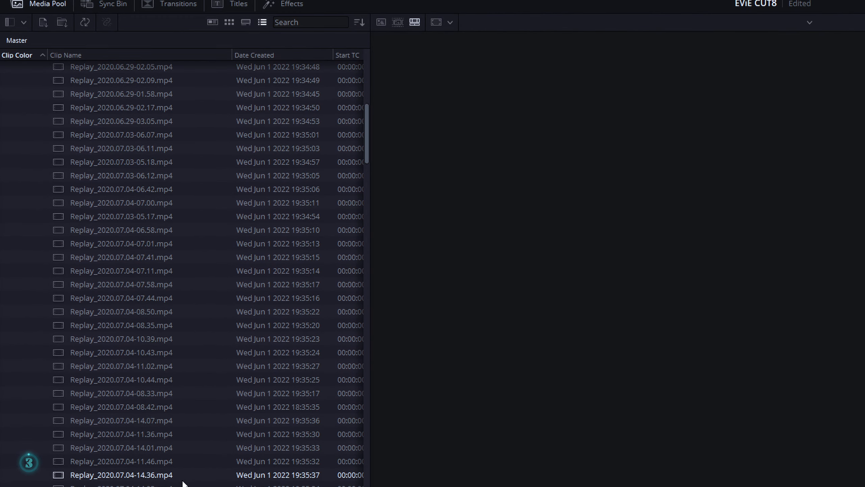
scroll(200, 467, up, 12)
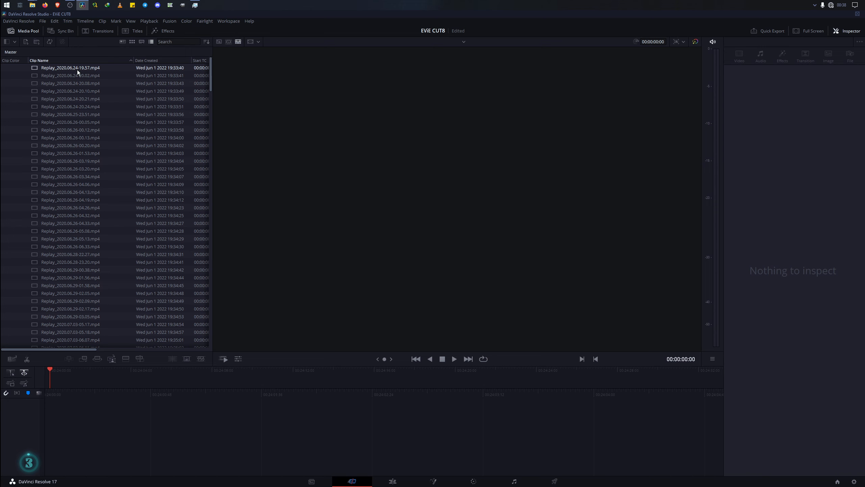
click(77, 69)
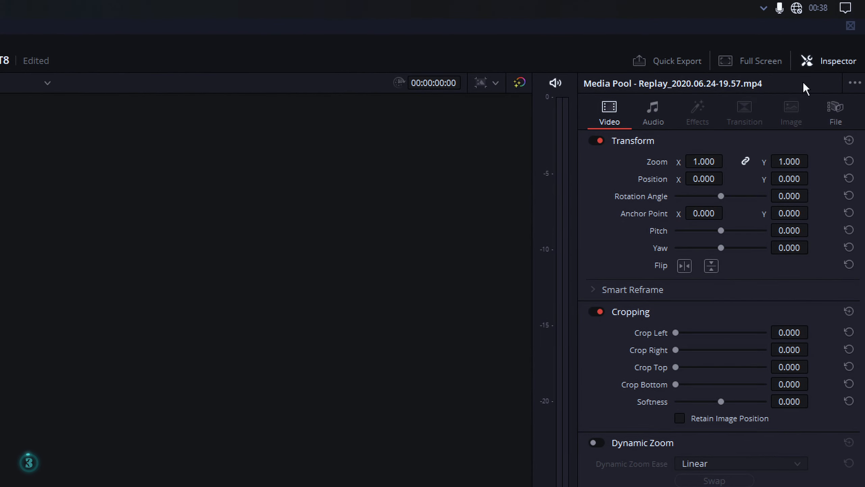
click(843, 116)
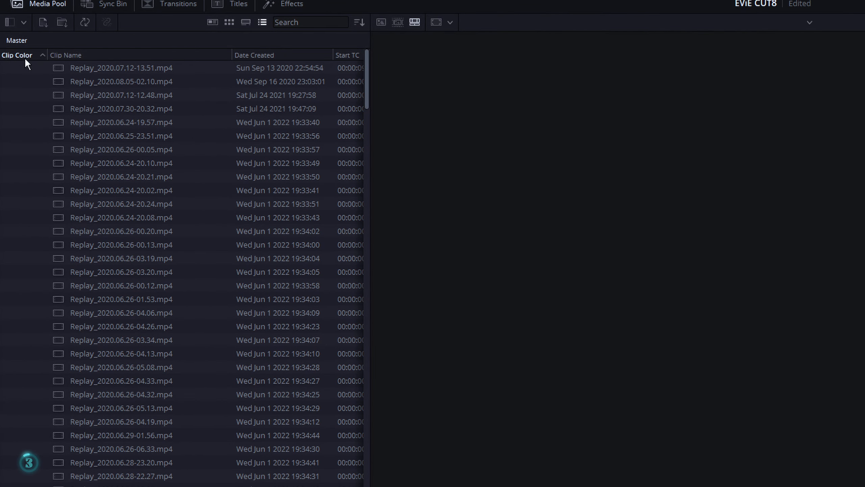
Sort the media pool clips by clip color, then by clip name
click(364, 22)
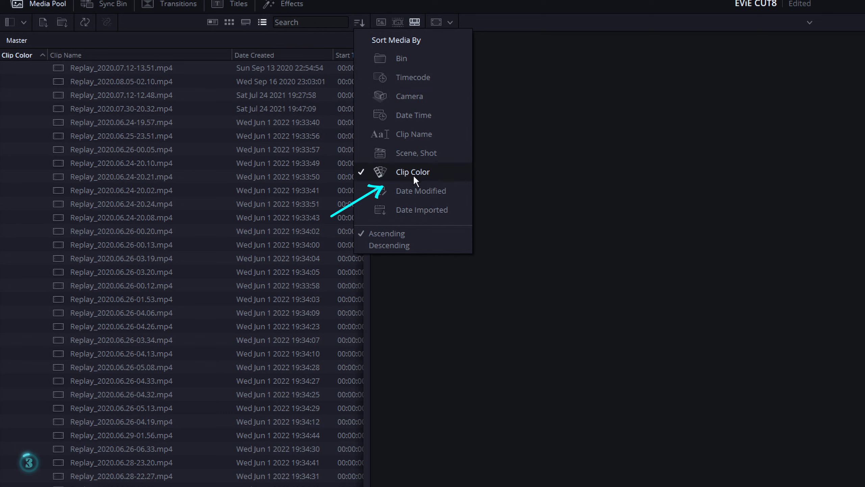
click(412, 174)
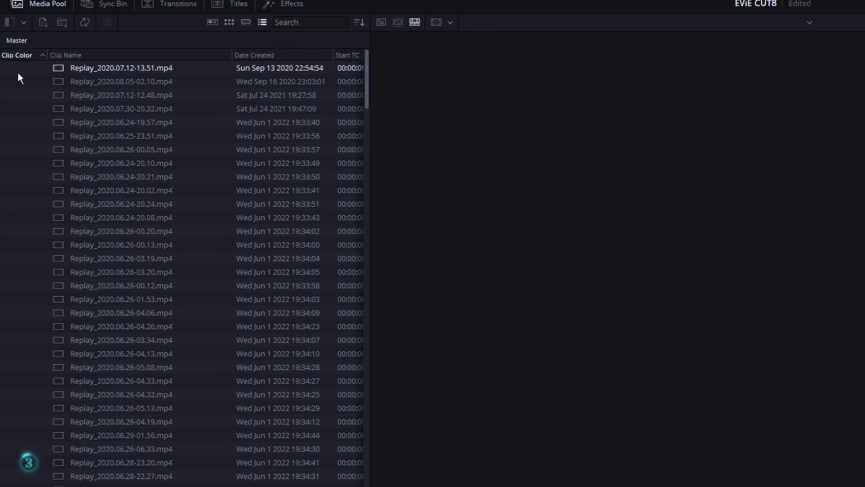
click(86, 55)
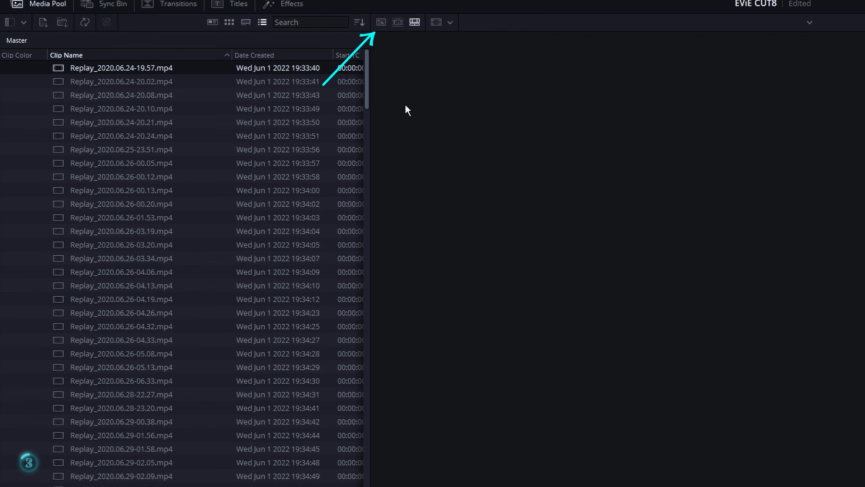
Switch the viewer to source clip mode to preview Replay_2020.06.24-19.57.mp4
click(380, 23)
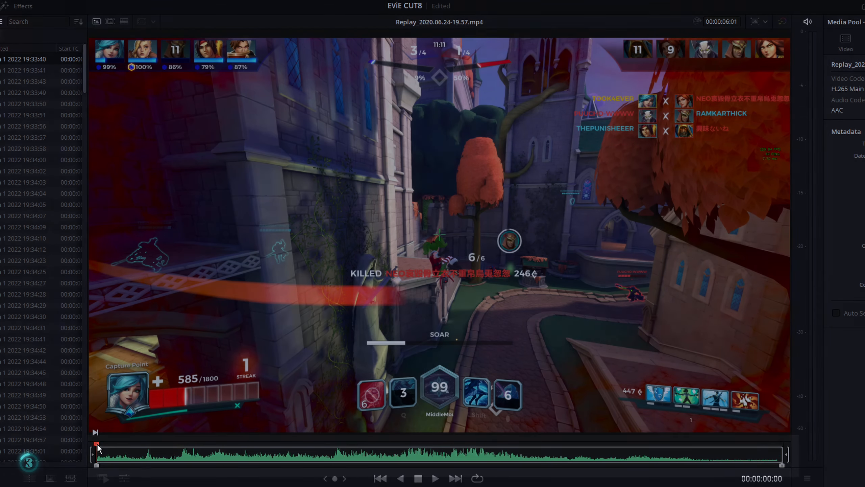
mouse_move(97, 444)
mouse_down()
mouse_move(157, 457)
mouse_move(96, 459)
mouse_up()
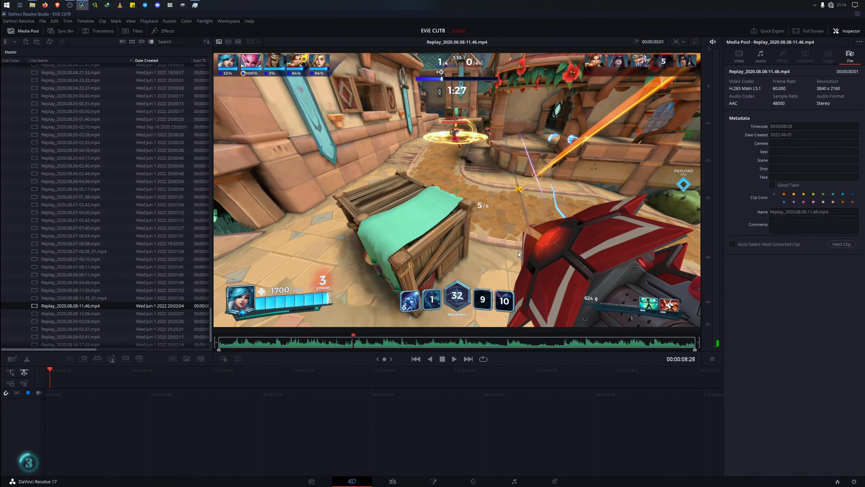
Play through Replay_2020.08.08-11.46.mp4, partly at double speed, to review which section to keep
key(space)
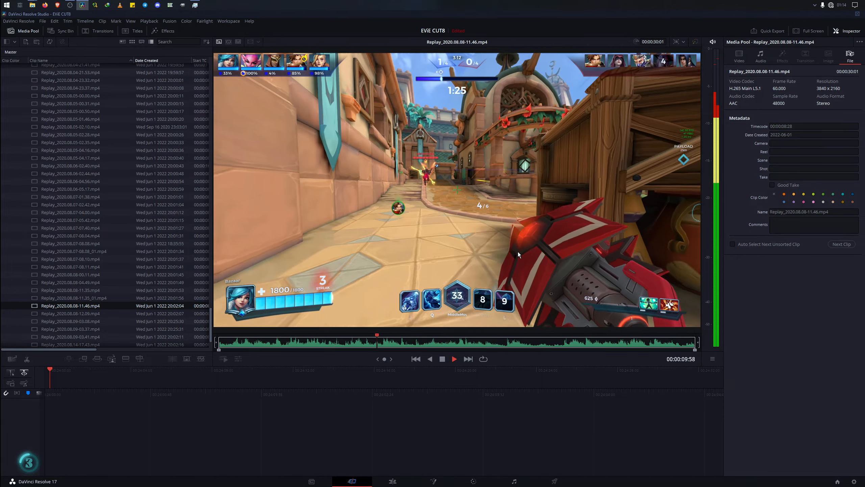
key(l)
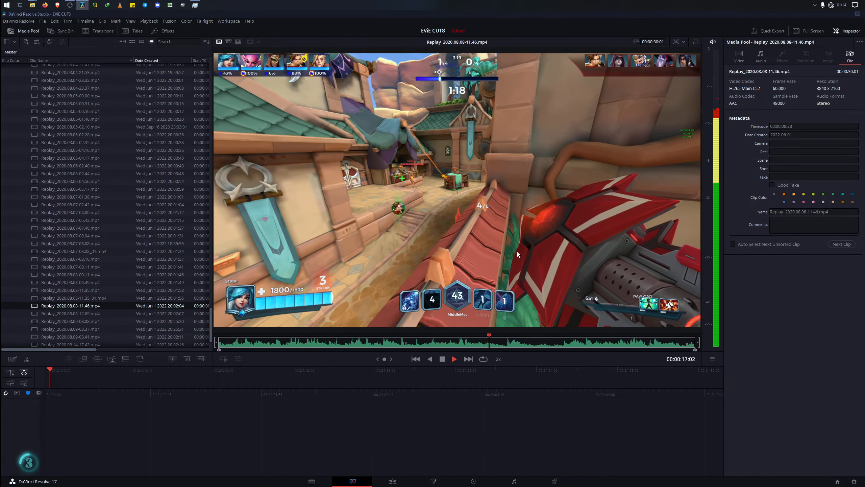
drag(527, 342, 546, 380)
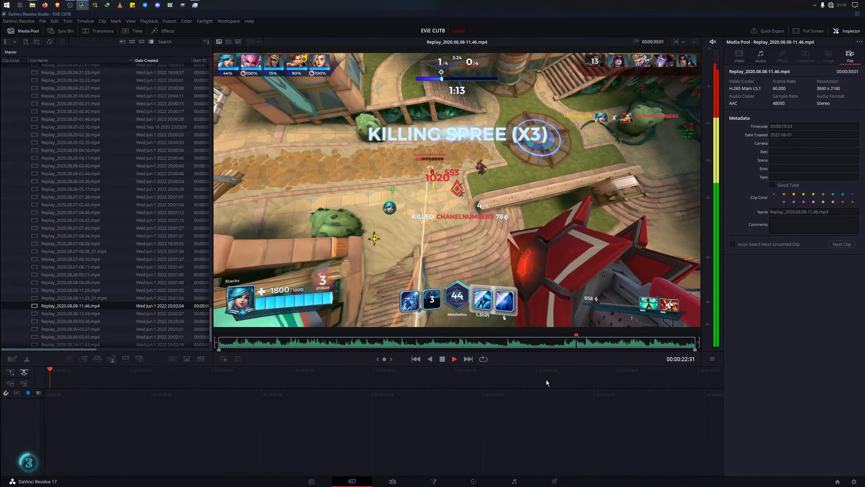
key(space)
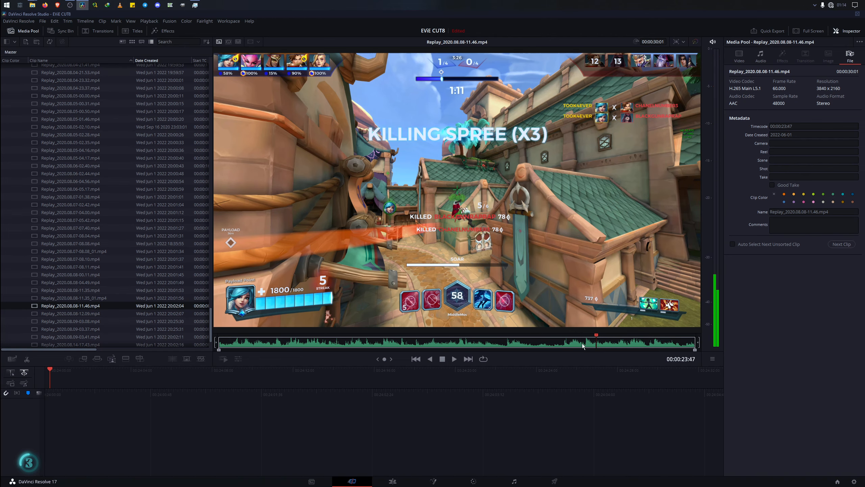
Mark the in point of Replay_2020.08.08-11.46.mp4 at 00:00:21:35, then move it to 00:00:17:44
drag(582, 343, 561, 343)
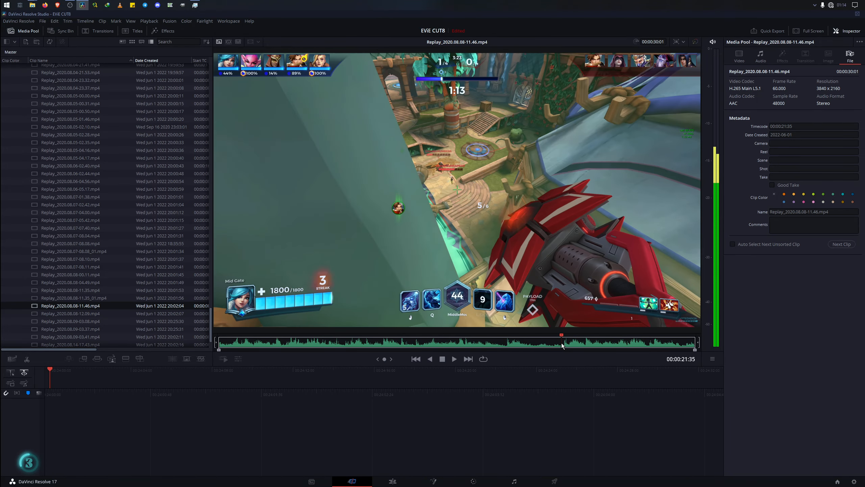
key(i)
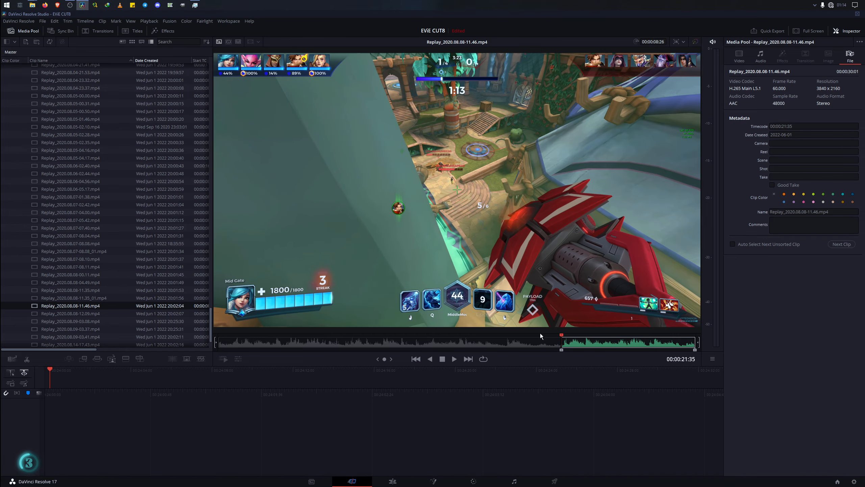
drag(540, 333, 501, 352)
key(i)
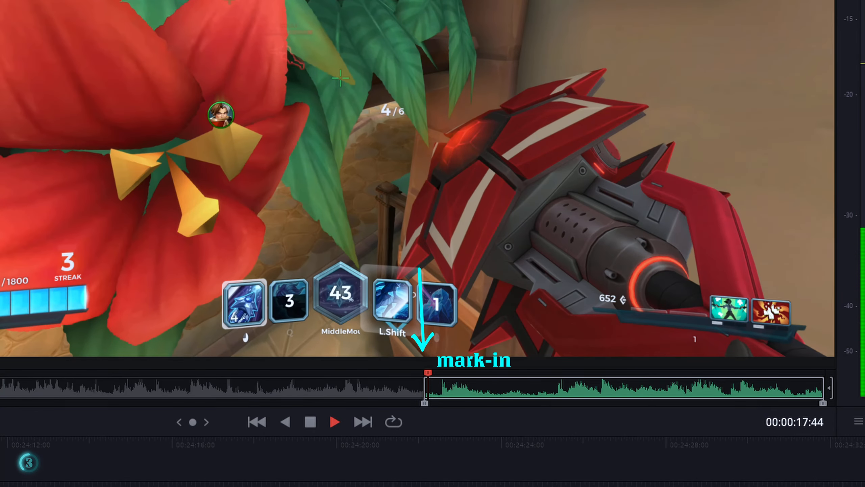
Play the rest of the clip and mark its out point at 00:00:29:05, then move it to 00:00:30:00
key(space)
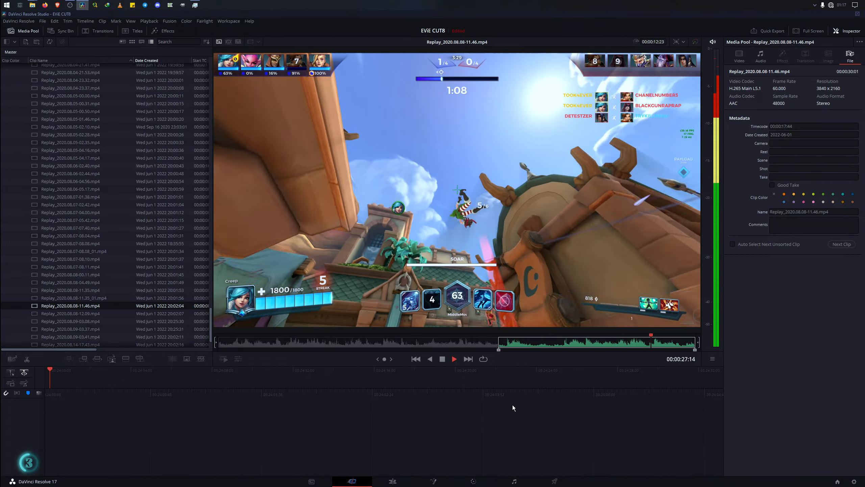
click(681, 347)
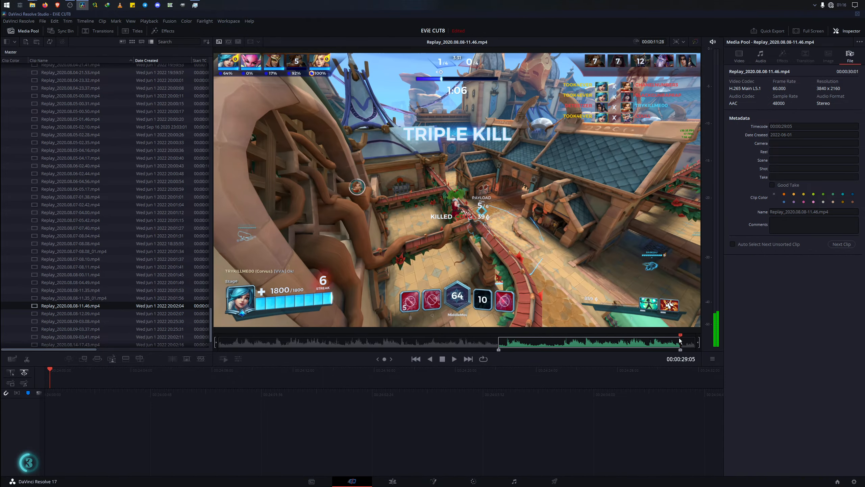
drag(681, 343, 695, 343)
key(o)
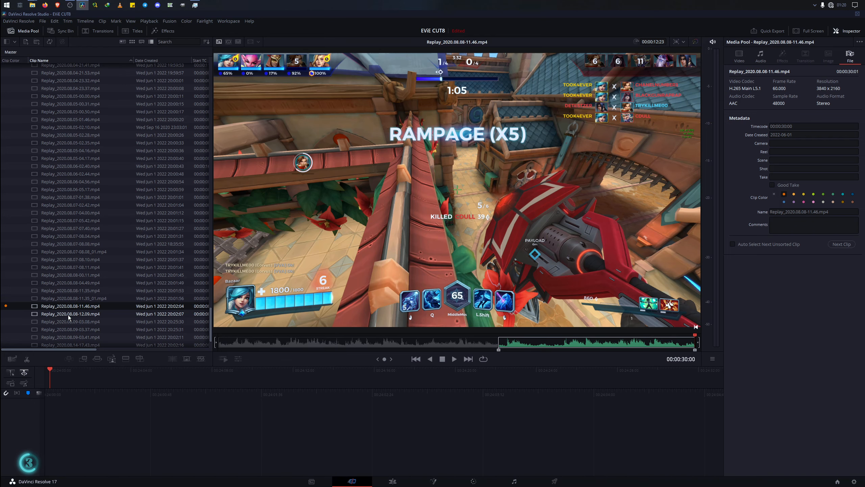
Mark the in point of Replay_2020.08.08-12.09.mp4 at 00:00:04:17 and the out point at 00:00:09:22
click(79, 316)
click(287, 342)
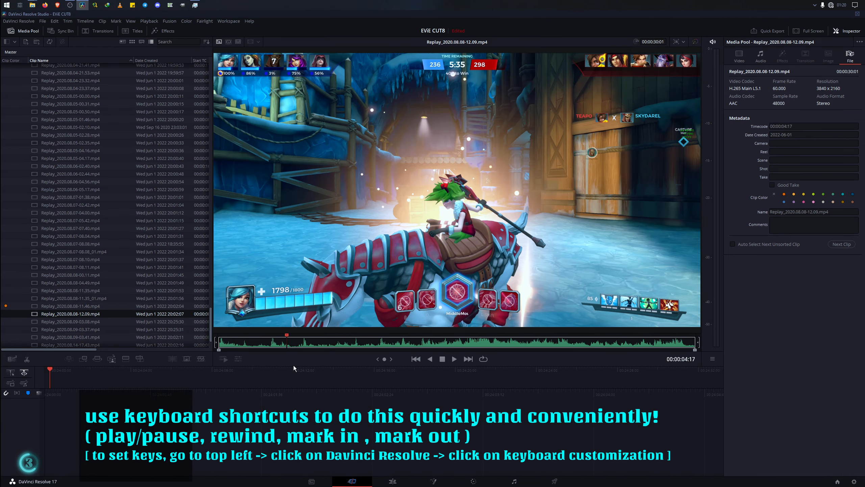
key(i)
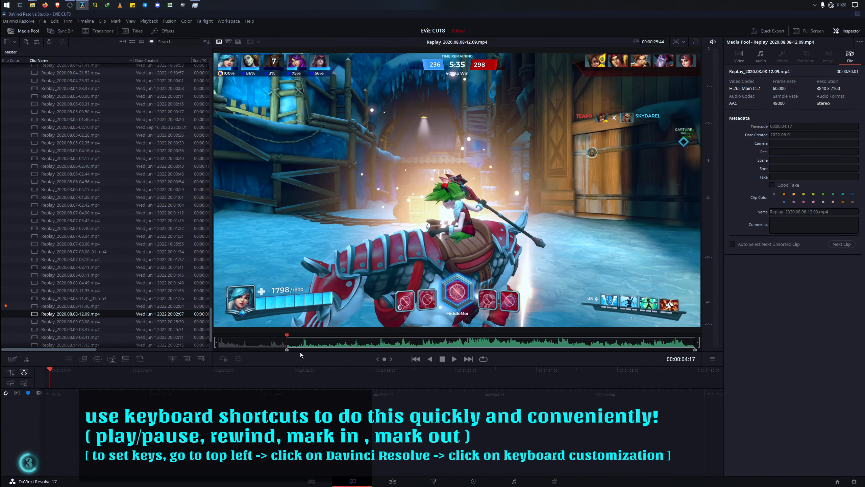
click(368, 343)
key(o)
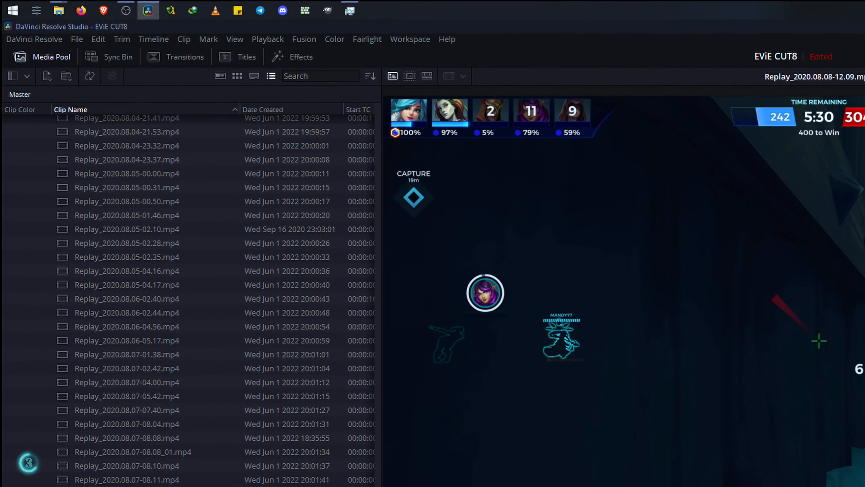
Save the project under a new name, replacing the "copy" suffix after EViE CUT8 with a hyphen
click(42, 21)
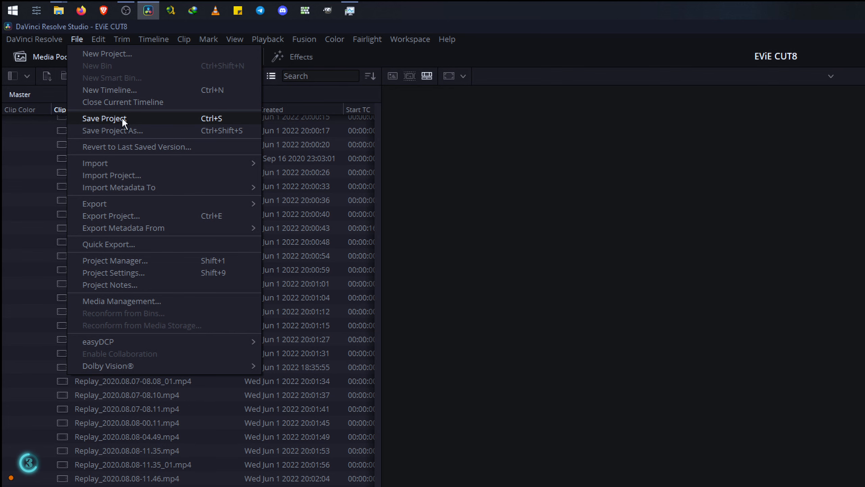
click(110, 131)
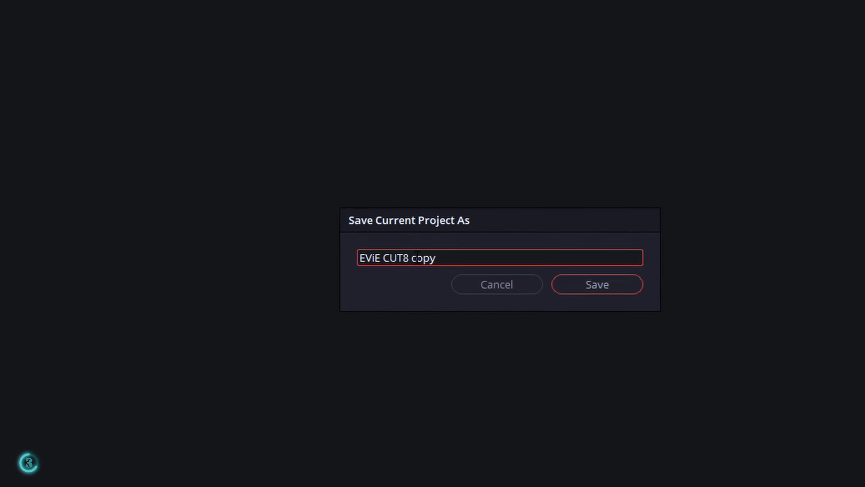
drag(711, 439, 734, 438)
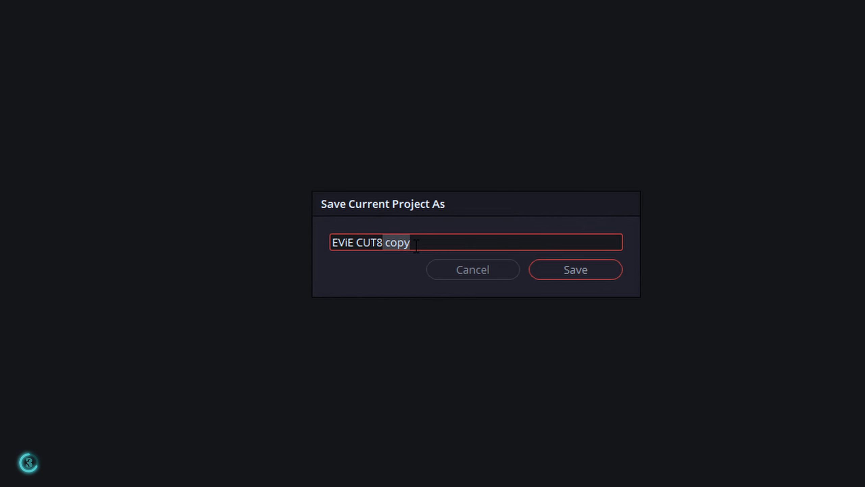
text(-)
key(Return)
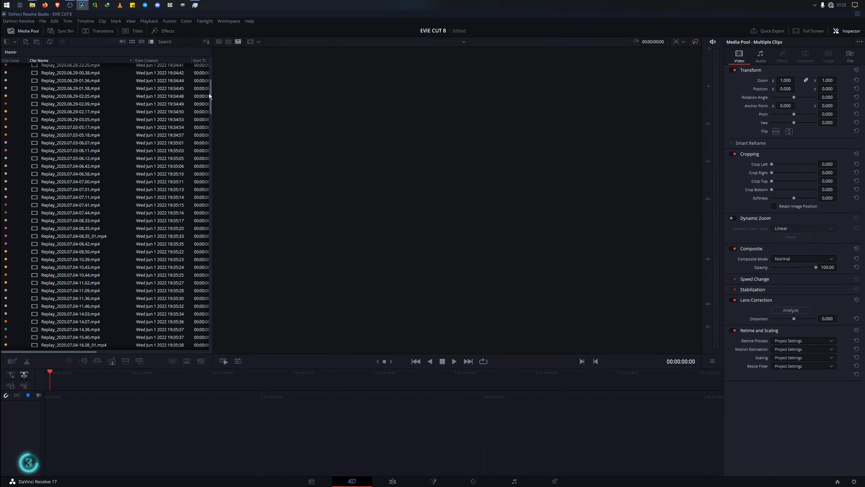
Sort the media pool clips by clip color and look through the sorted list
drag(210, 94, 199, 253)
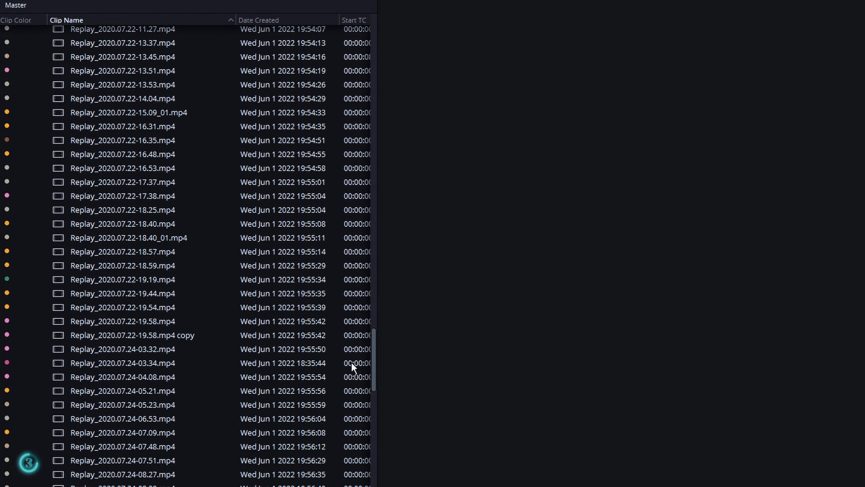
drag(352, 362, 391, 10)
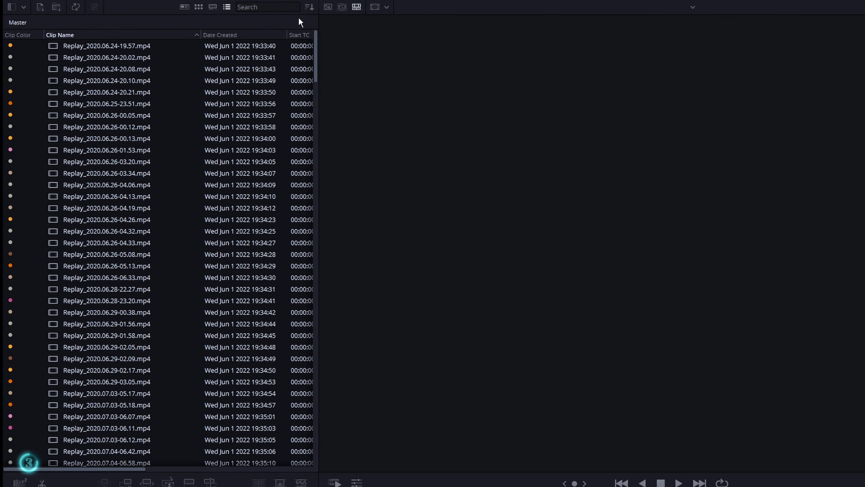
click(310, 7)
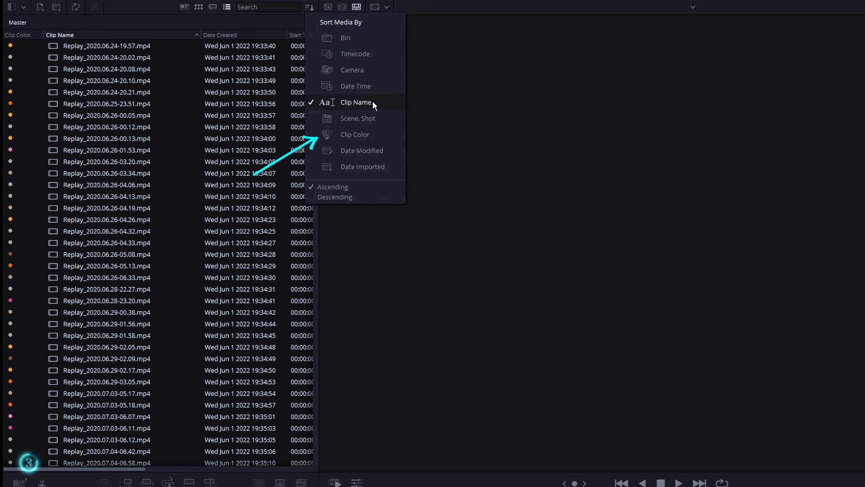
click(366, 134)
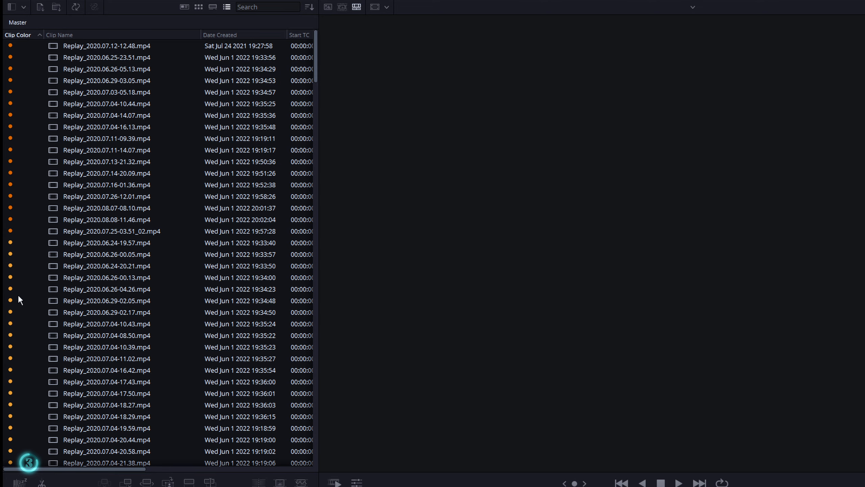
drag(316, 68, 338, 55)
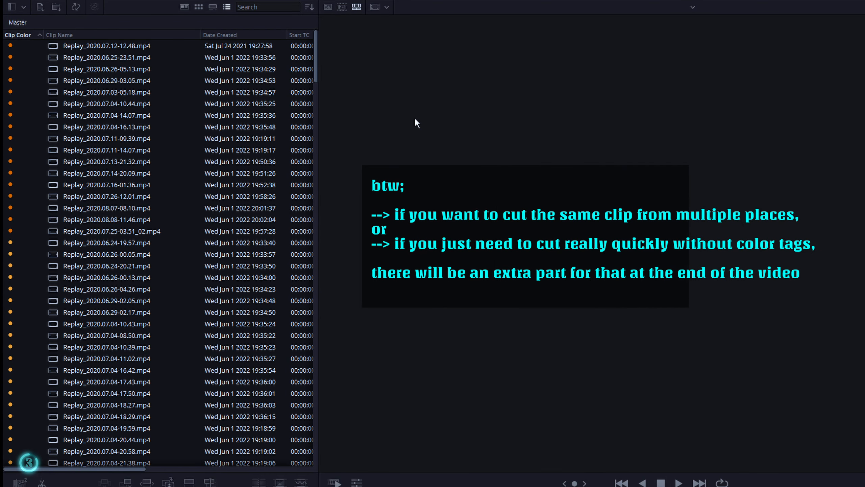
Select all clips in the media pool and create Timeline 1 from them using their selected mark in/out
click(114, 89)
ctrl+click(128, 116)
click(128, 116)
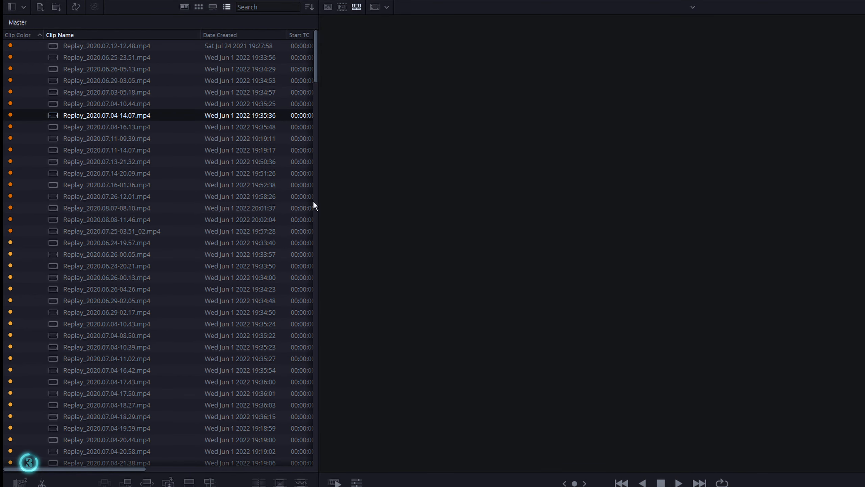
ctrl+click(303, 196)
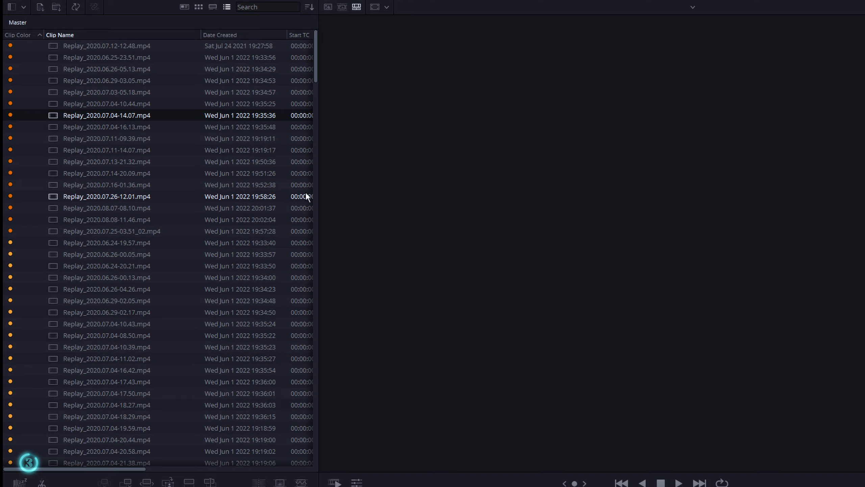
key(ctrl+a)
right_click(102, 47)
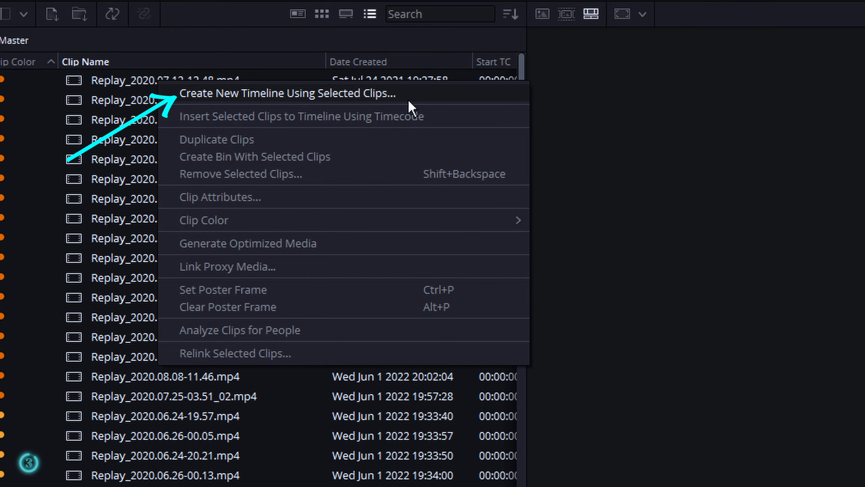
click(428, 95)
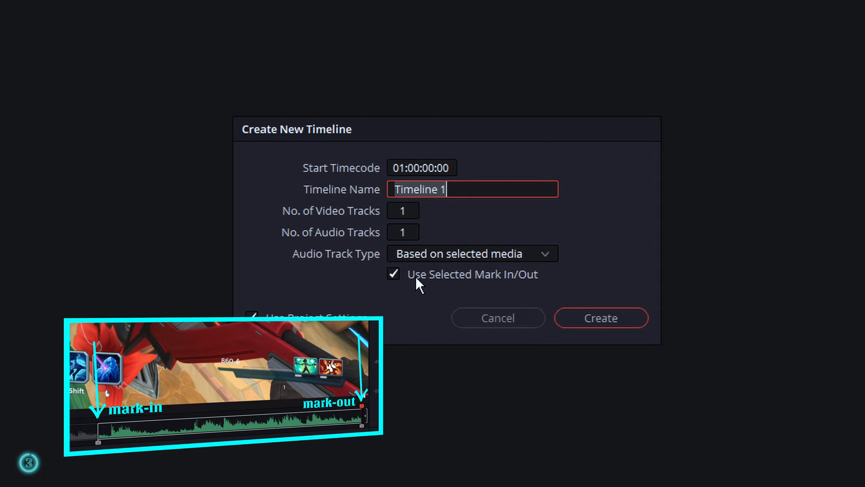
click(560, 311)
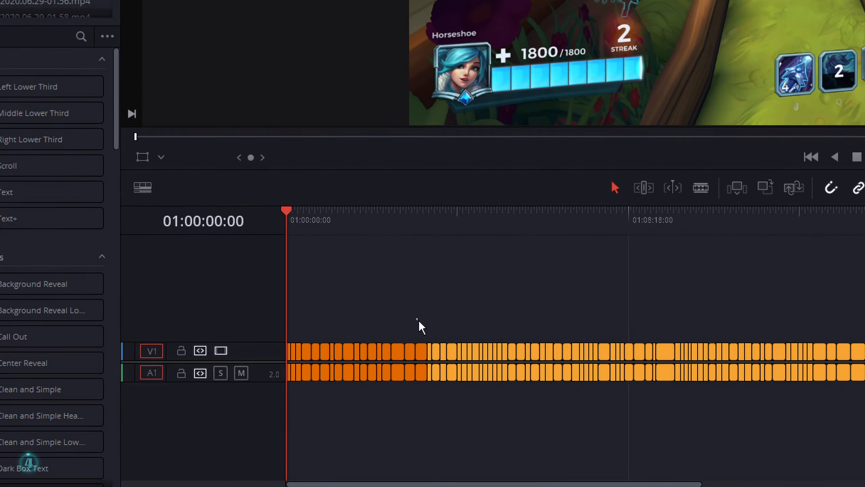
Select the dark orange clips at the start of the timeline and open Media Management in copy mode for clips
click(280, 412)
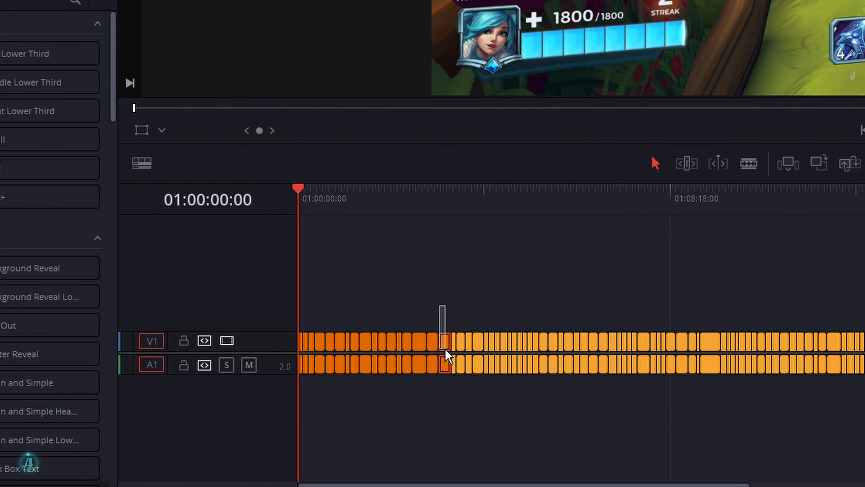
drag(445, 348, 264, 414)
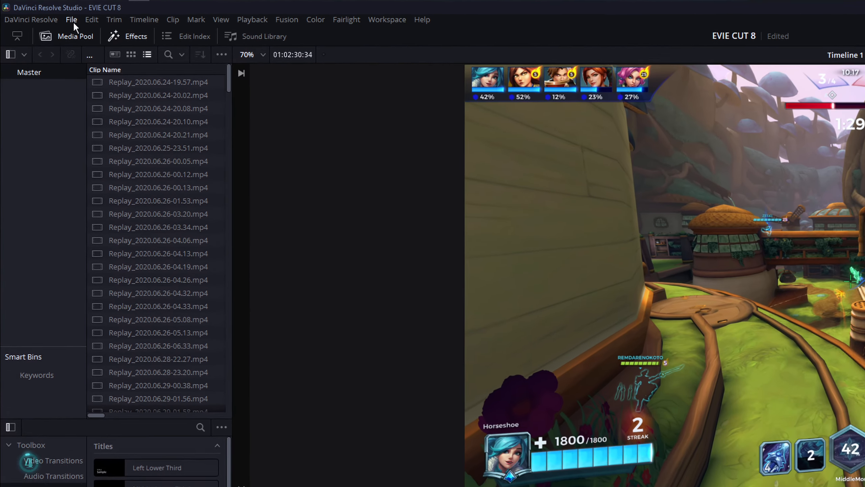
click(43, 21)
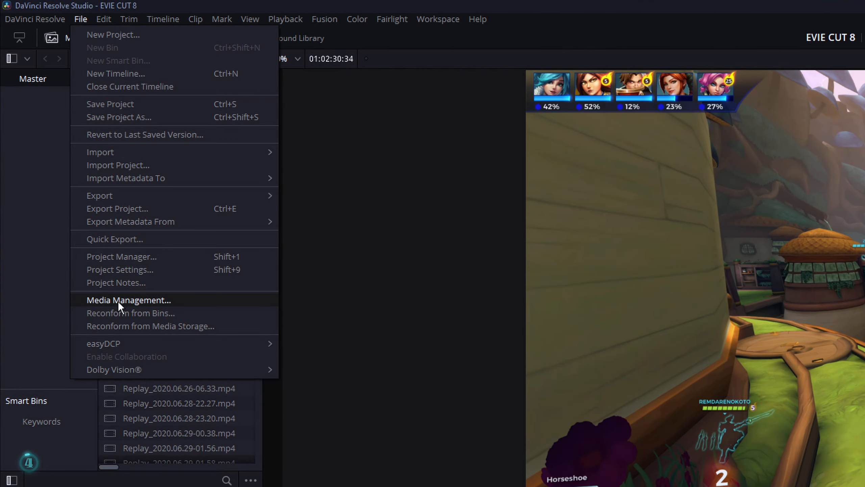
click(207, 300)
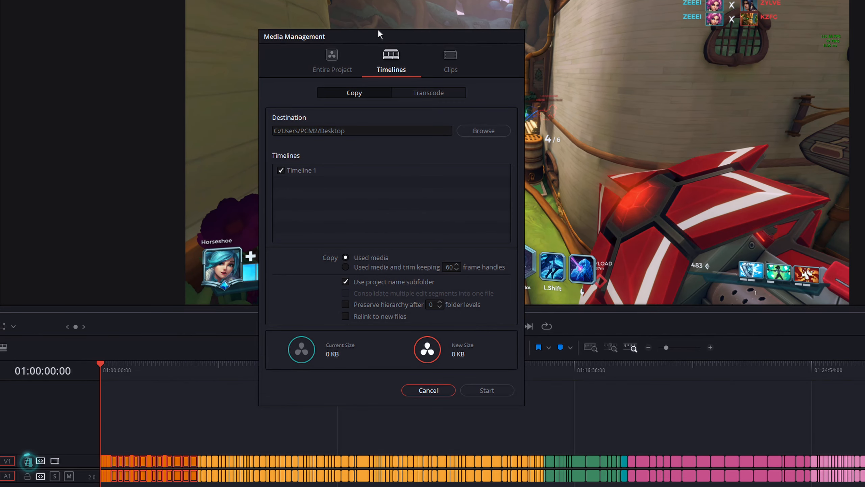
drag(378, 31, 428, 38)
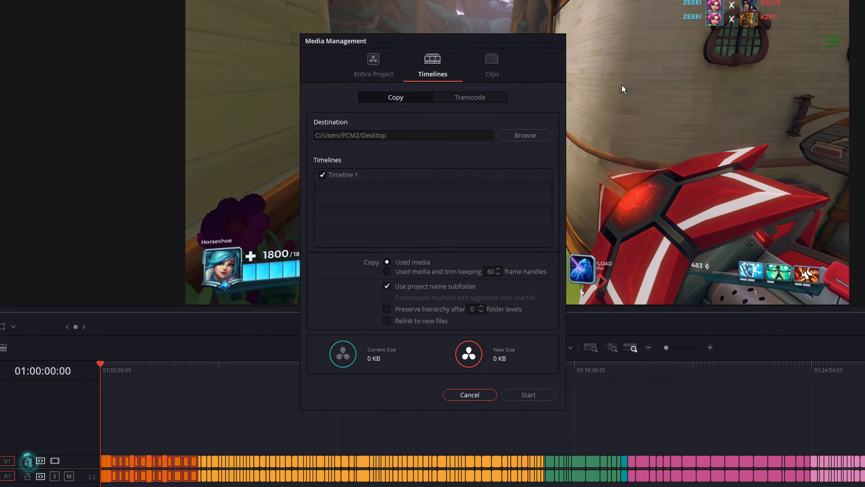
click(493, 67)
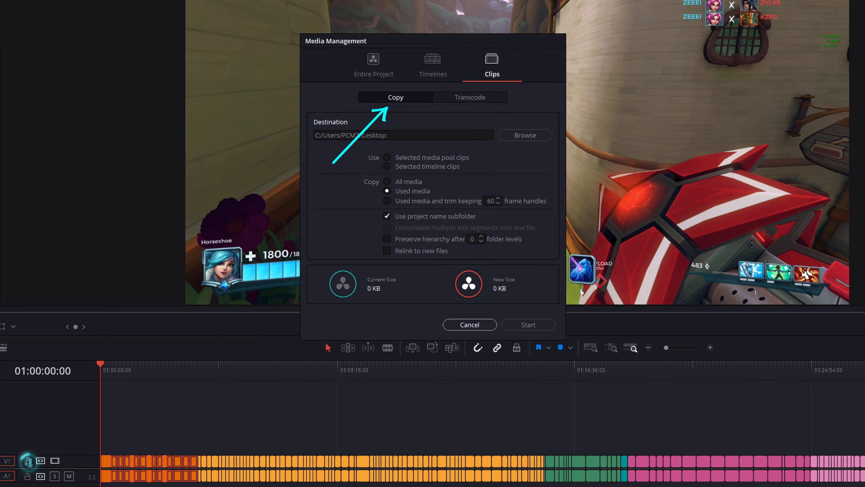
Browse for the copy destination in the Evie - AFTER cut folder and create a new folder there named E8 after
click(525, 135)
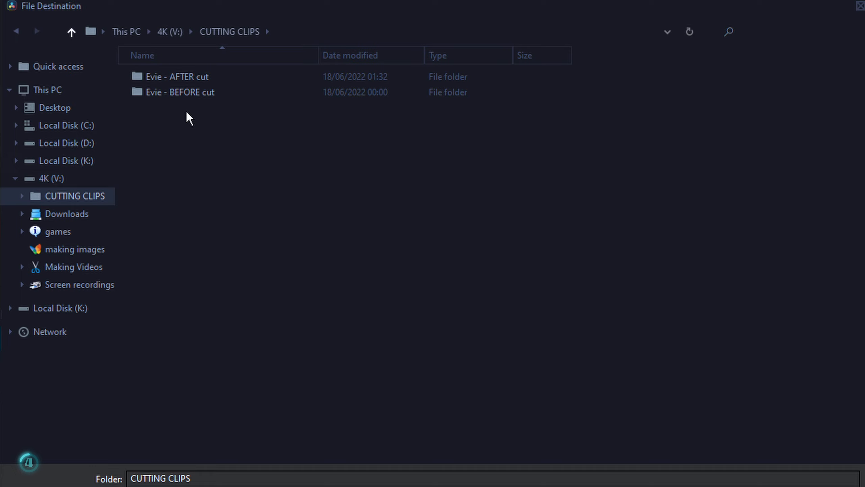
double_click(184, 77)
right_click(199, 274)
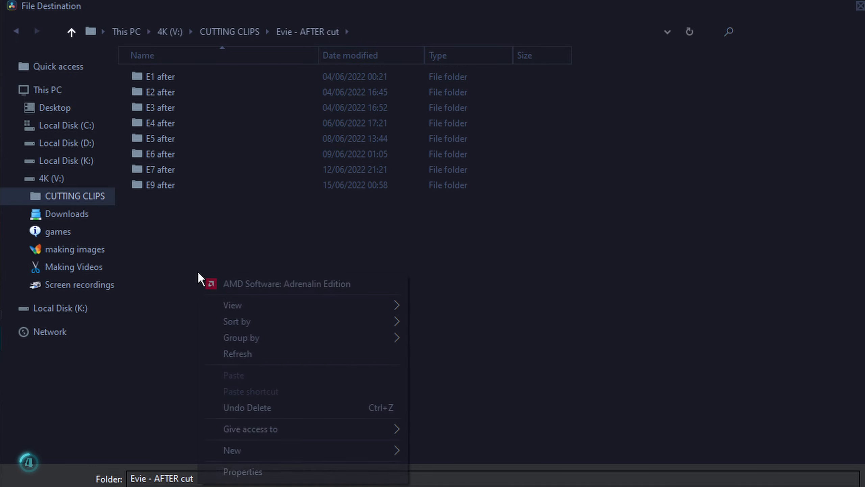
mouse_move(244, 450)
click(422, 452)
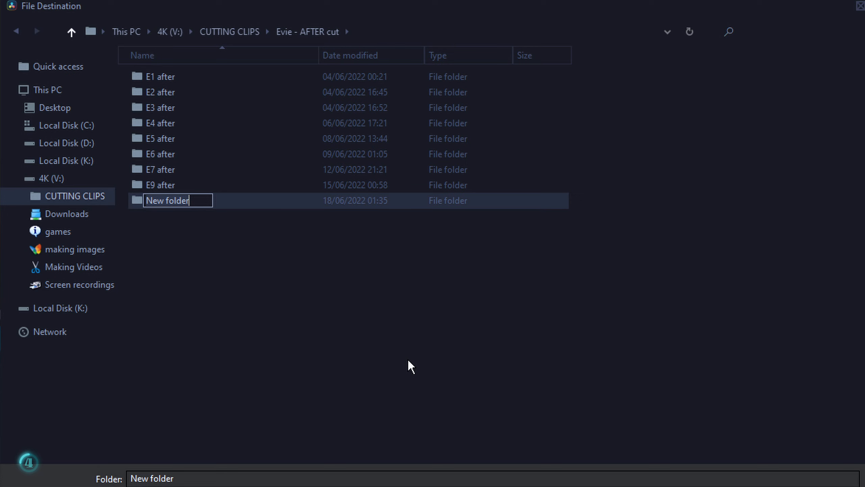
text(E8 after)
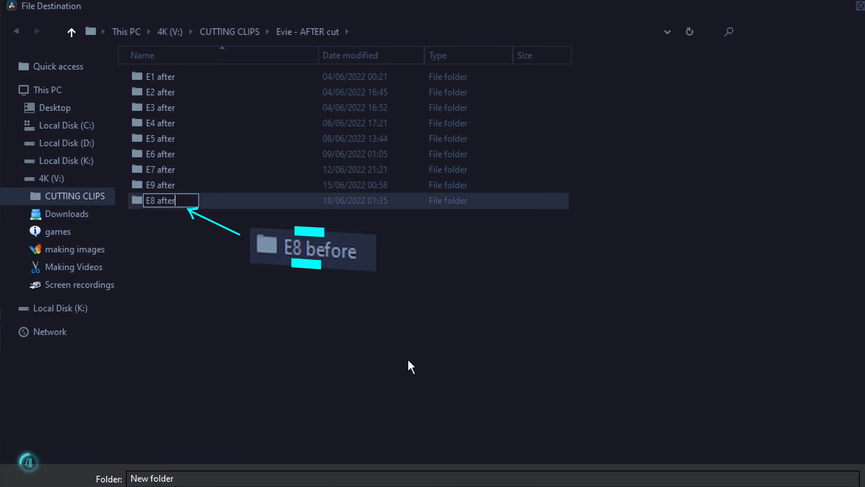